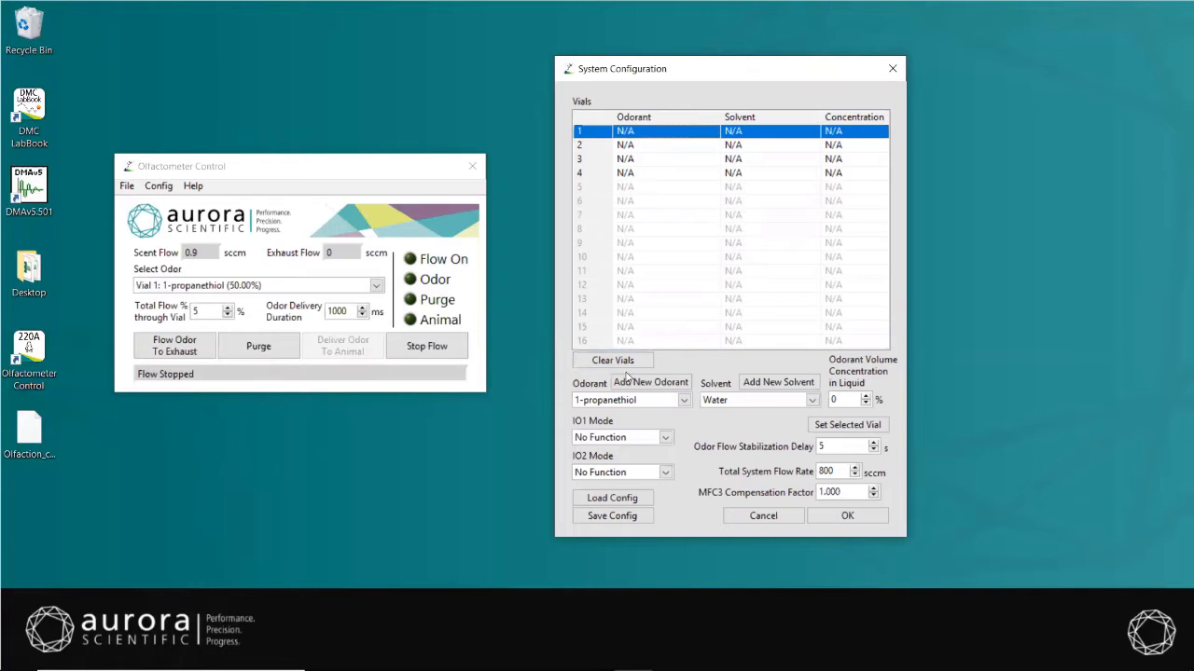
Add Vinegar as a new odorant and DMSO as a new solvent in the system configuration
{"action": "left_click", "coordinate": [627, 381]}
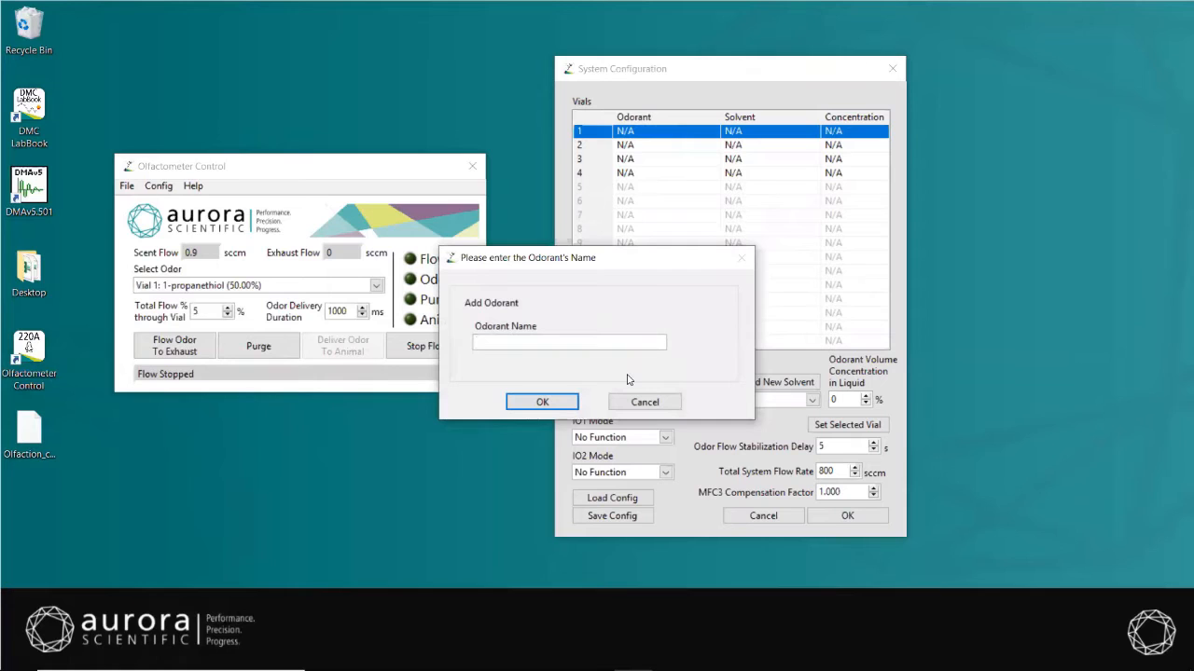
{"action": "type", "text": "Vinegar"}
{"action": "left_click", "coordinate": [565, 401]}
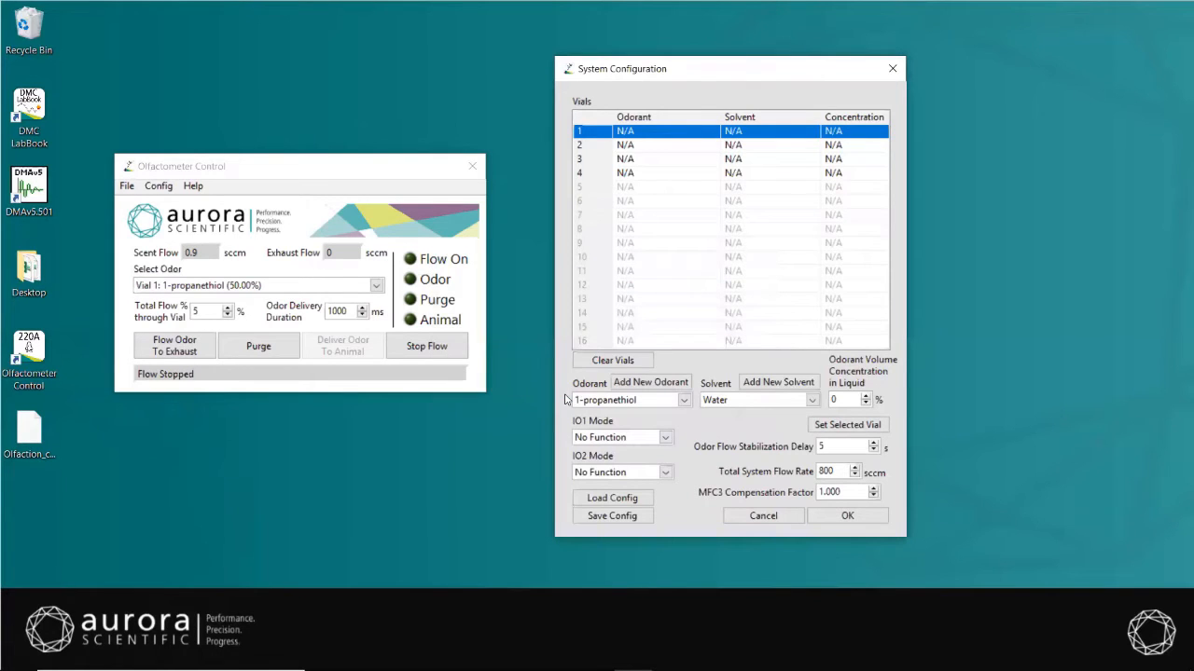
{"action": "left_click", "coordinate": [759, 384]}
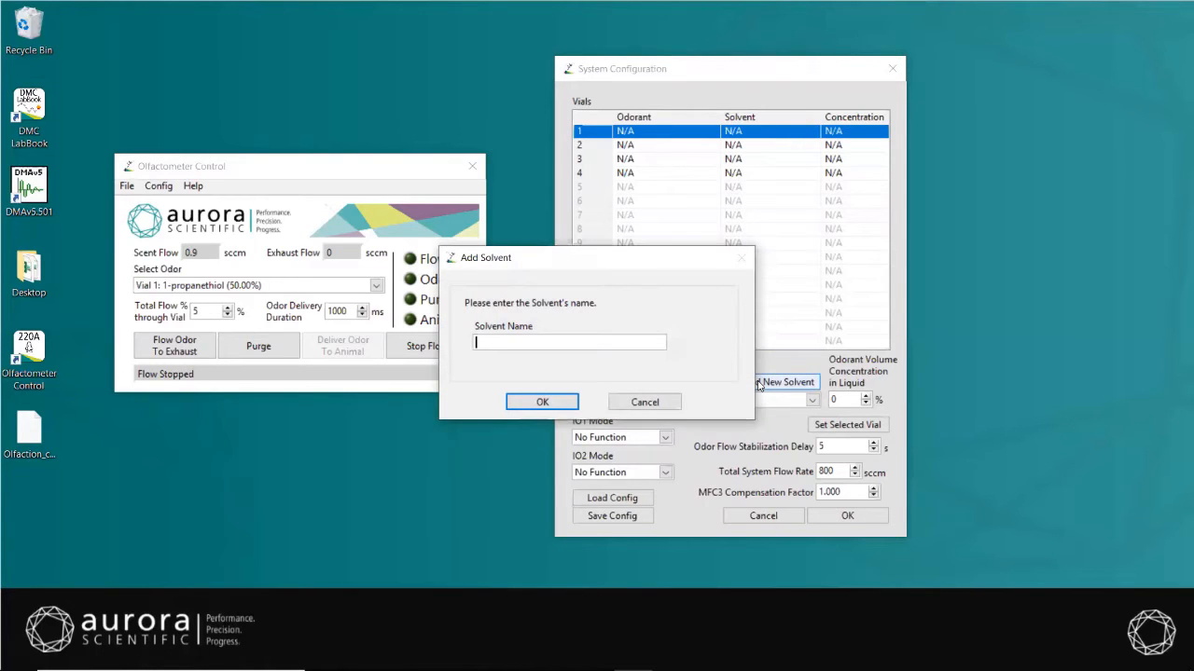
{"action": "type", "text": "DMSO"}
{"action": "left_click", "coordinate": [541, 402]}
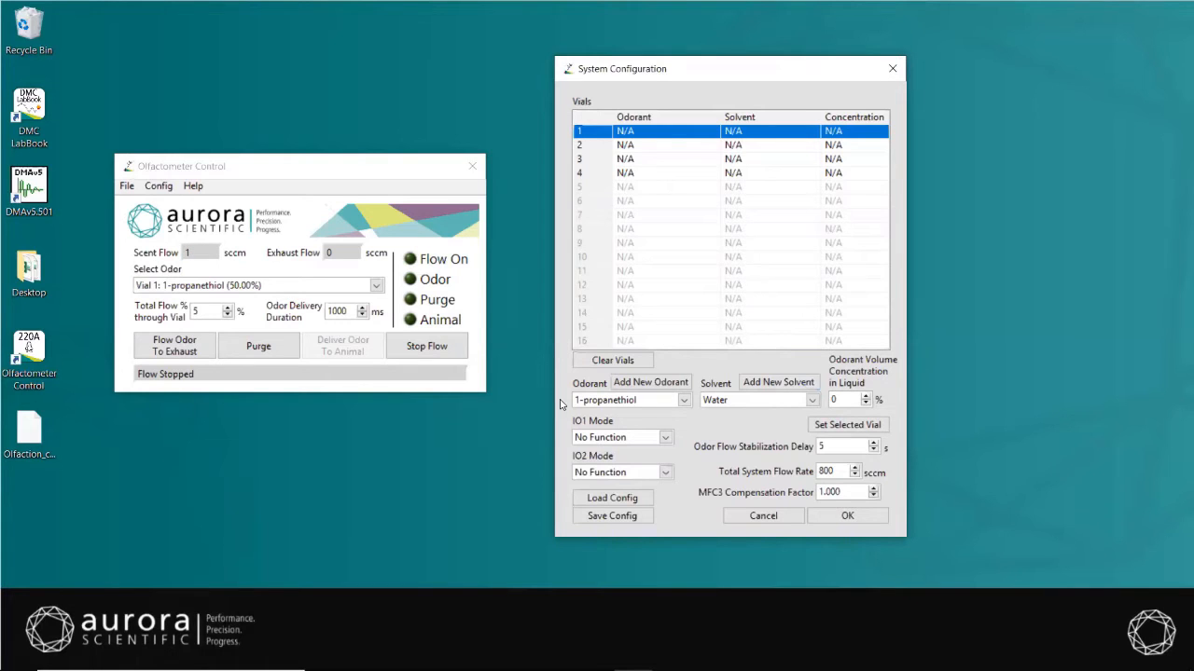
Assign Vinegar in DMSO with a 75% odorant volume concentration to vial 1
{"action": "left_click", "coordinate": [655, 403]}
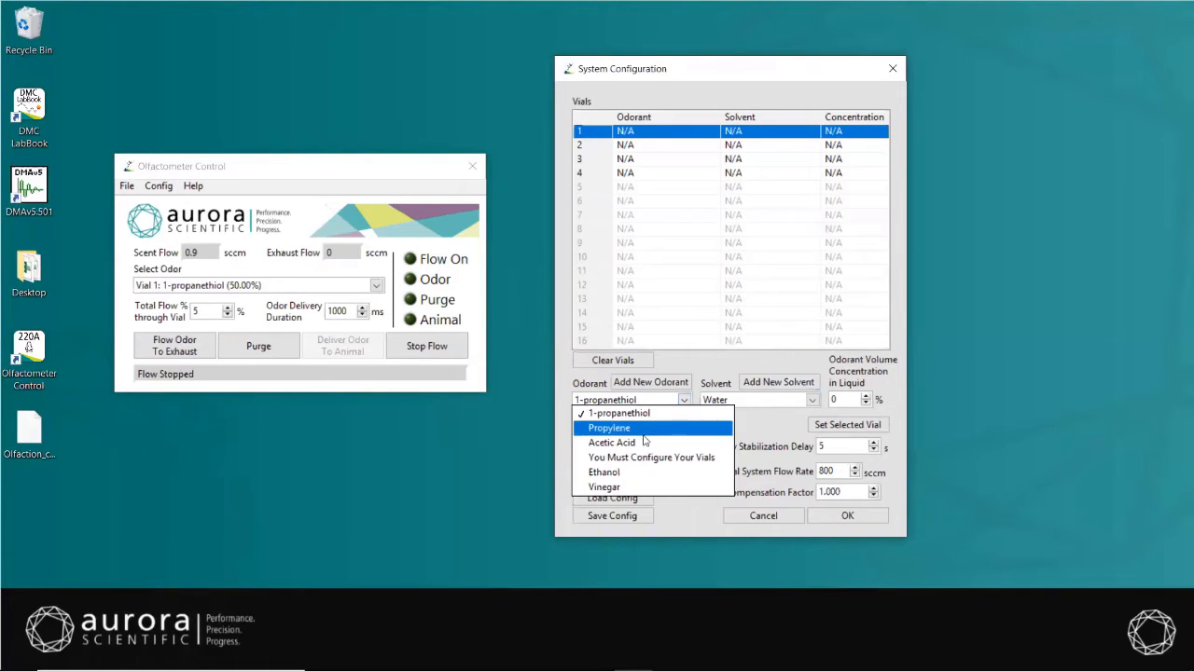
{"action": "left_click", "coordinate": [626, 485]}
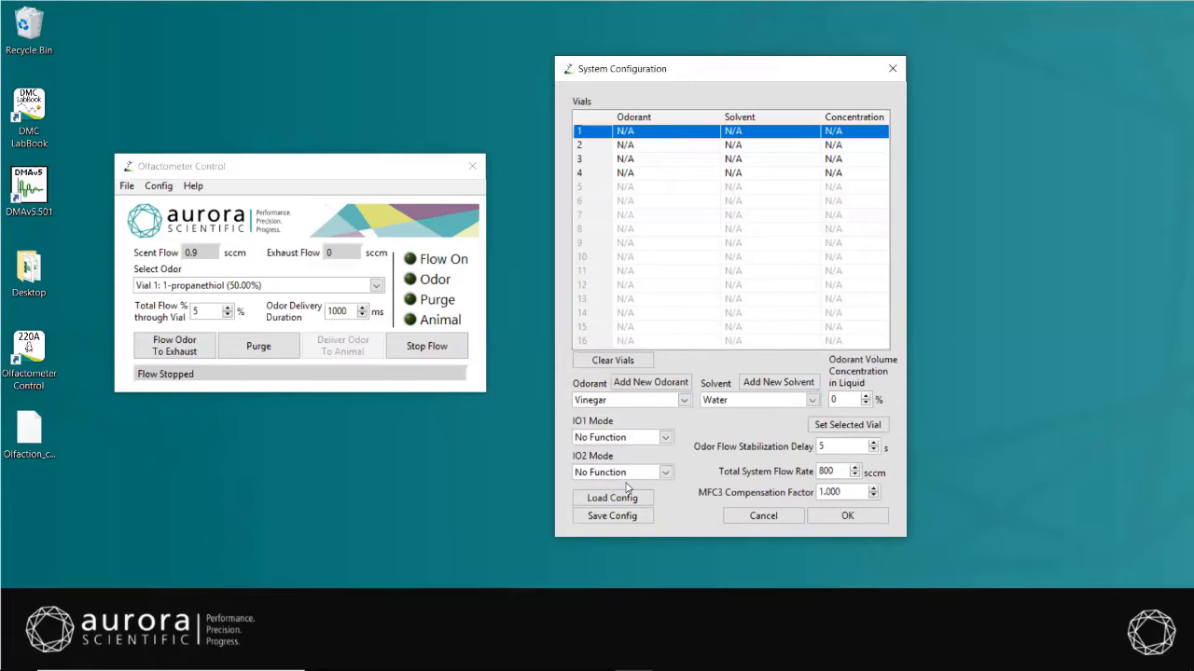
{"action": "left_click", "coordinate": [725, 403]}
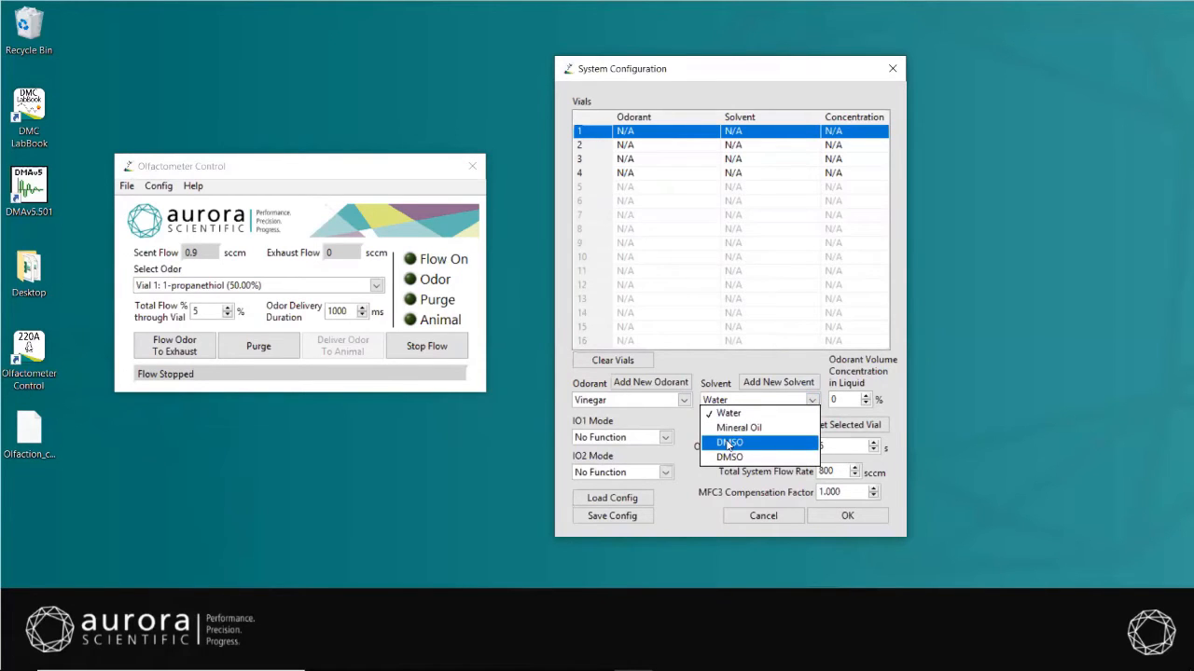
{"action": "left_click", "coordinate": [728, 443]}
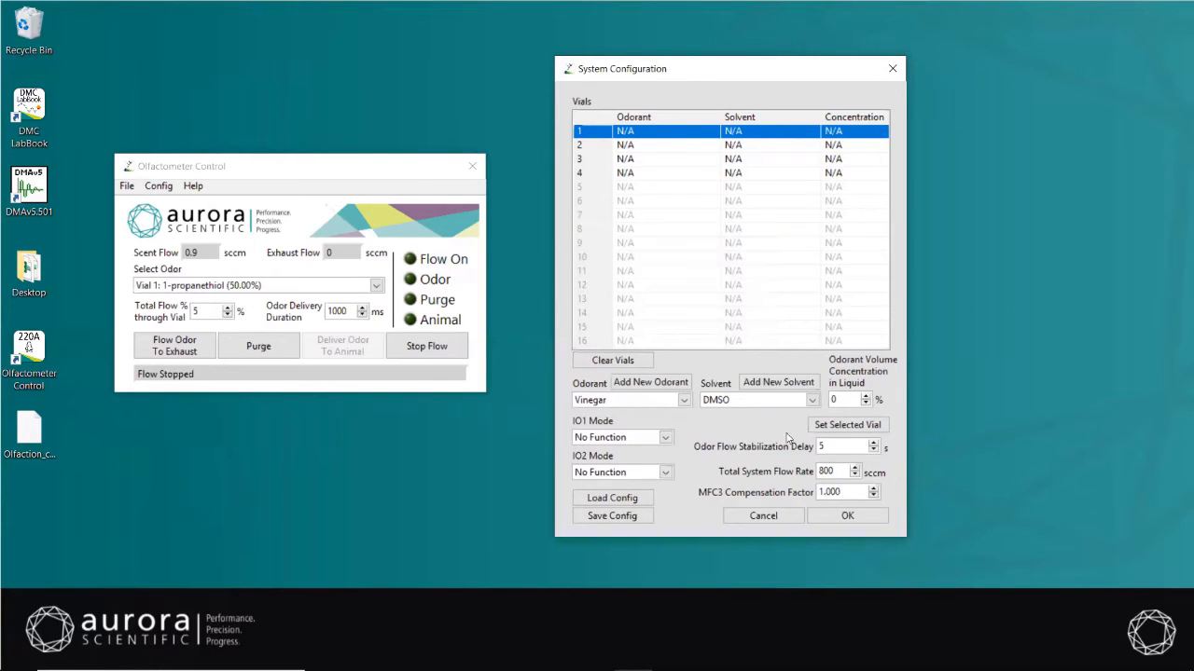
{"action": "left_click_drag", "start_coordinate": [848, 401], "coordinate": [829, 403]}
{"action": "type", "text": "55"}
{"action": "left_click", "coordinate": [847, 428]}
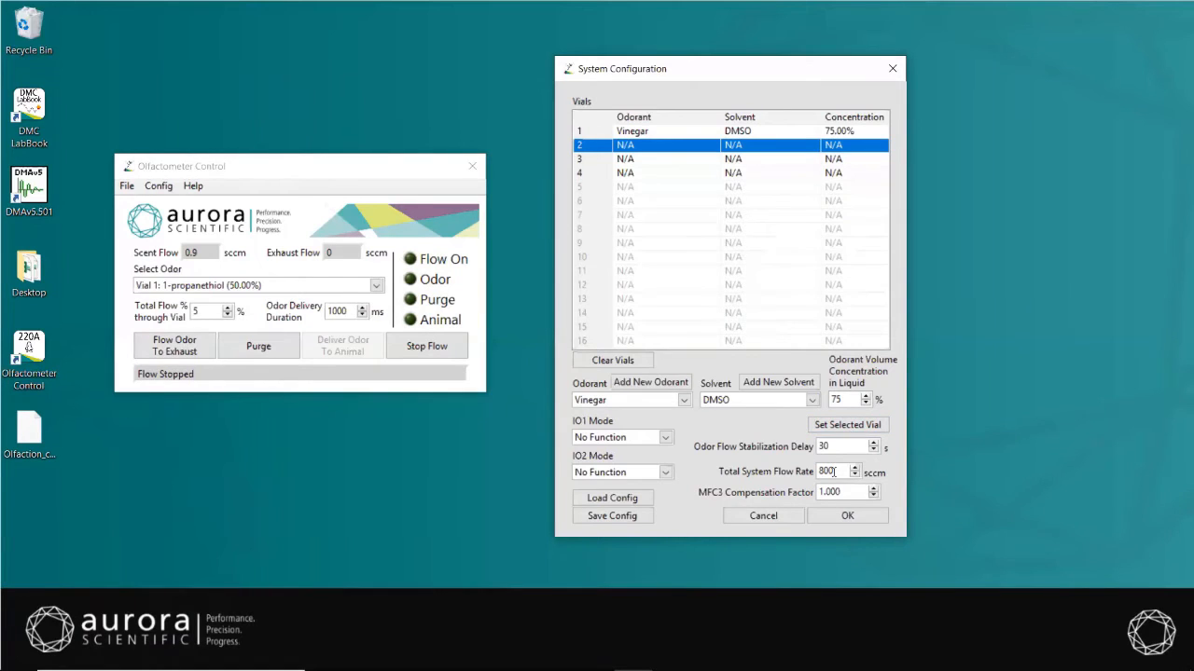
Set the total system flow rate to 900 sccm and save the configuration over Olfaction_config.vcn, accepting the system settings
{"action": "double_click", "coordinate": [827, 472]}
{"action": "type", "text": "900"}
{"action": "left_click", "coordinate": [626, 520]}
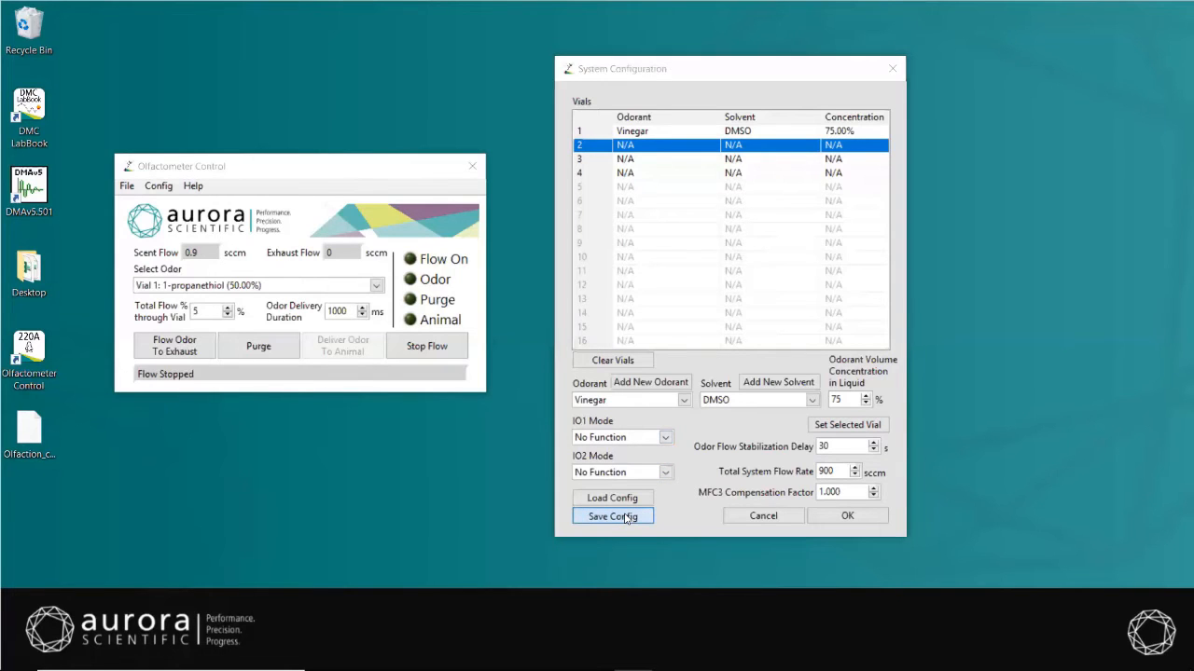
{"action": "left_click", "coordinate": [245, 130]}
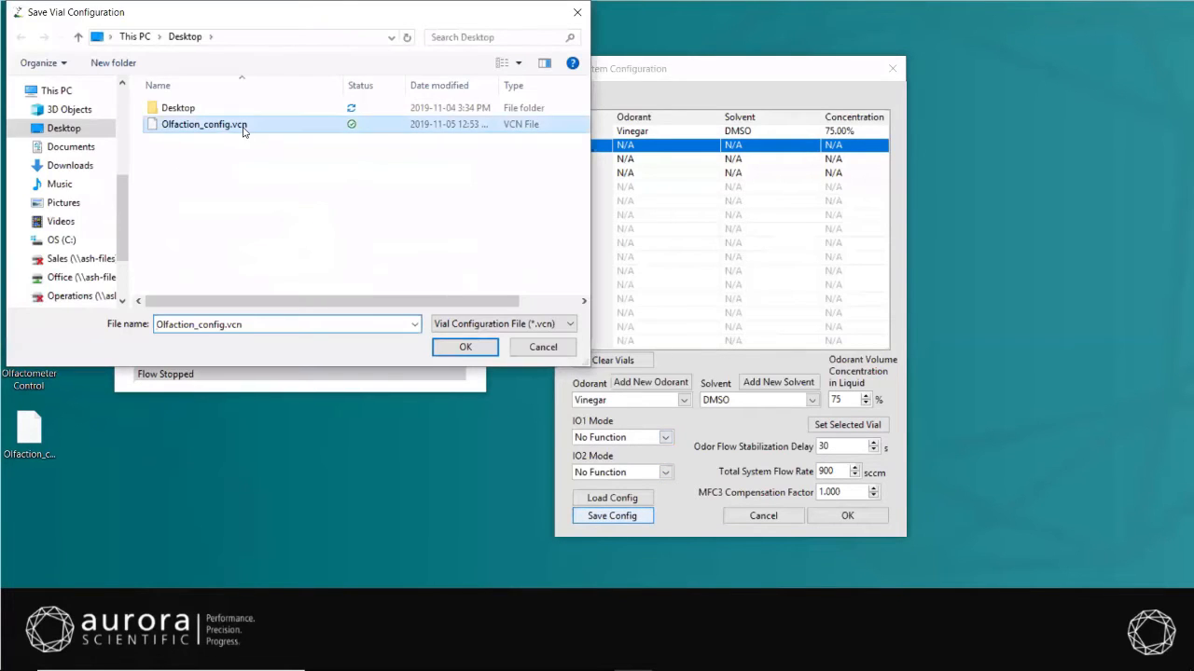
{"action": "left_click", "coordinate": [447, 348]}
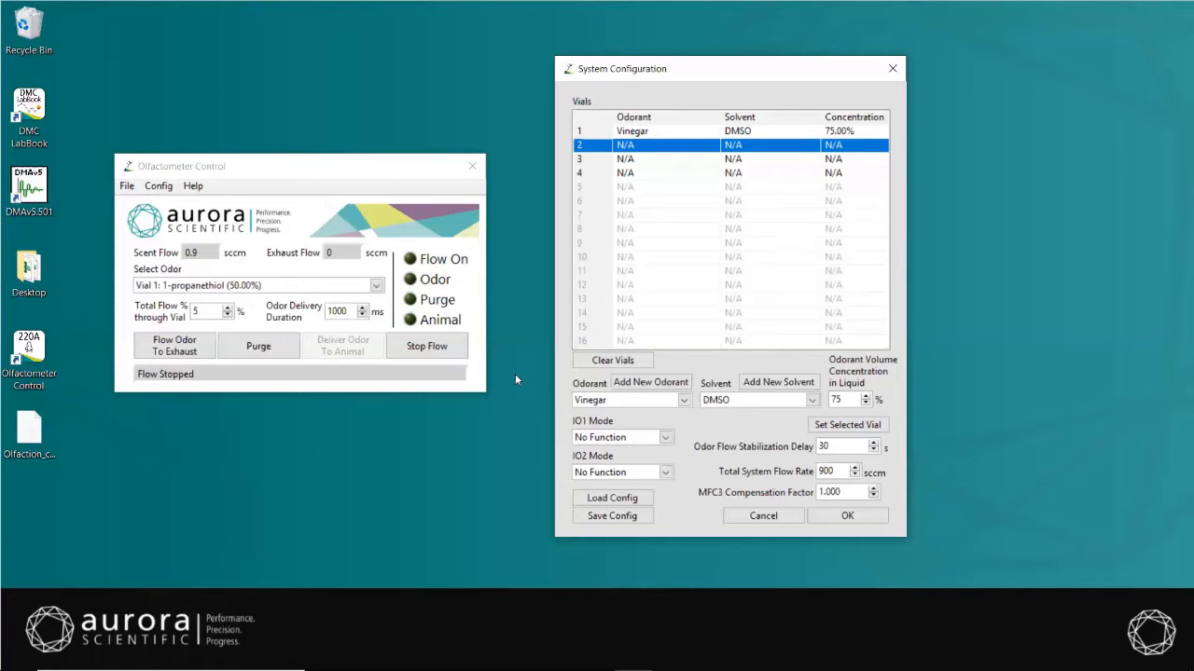
{"action": "left_click", "coordinate": [831, 516]}
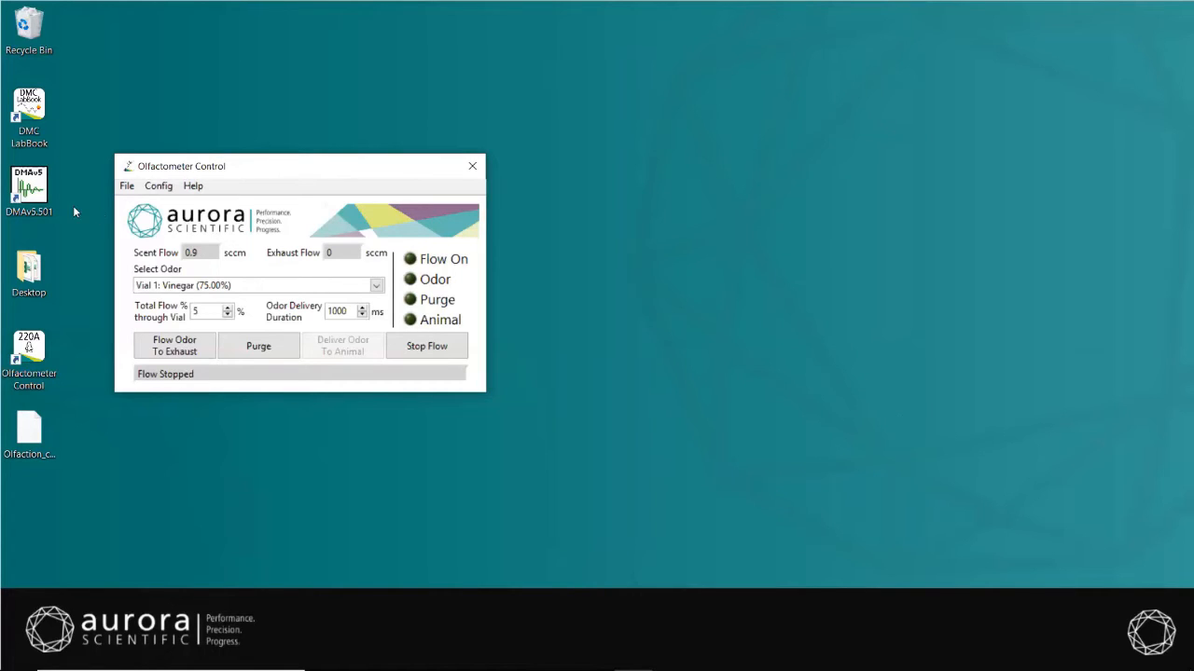
Open the advanced status and manual control view beside the main window and set the MFC 1-Hi flow rate to 900 sccm
{"action": "left_click", "coordinate": [146, 188]}
{"action": "left_click", "coordinate": [149, 188]}
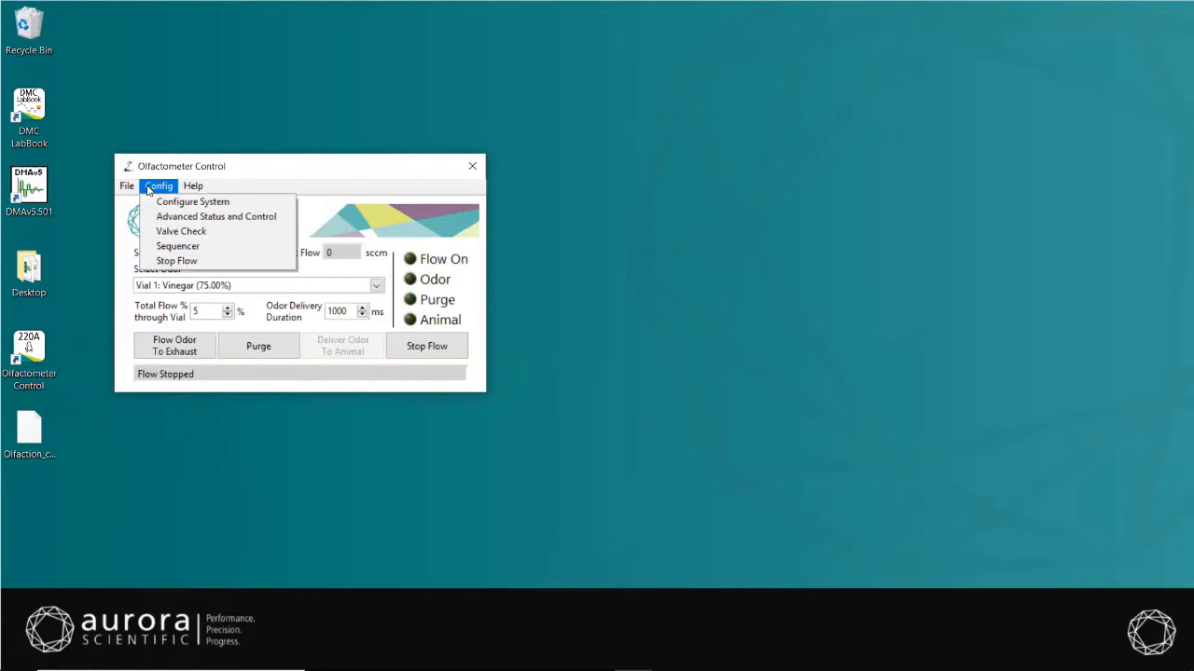
{"action": "left_click", "coordinate": [165, 218]}
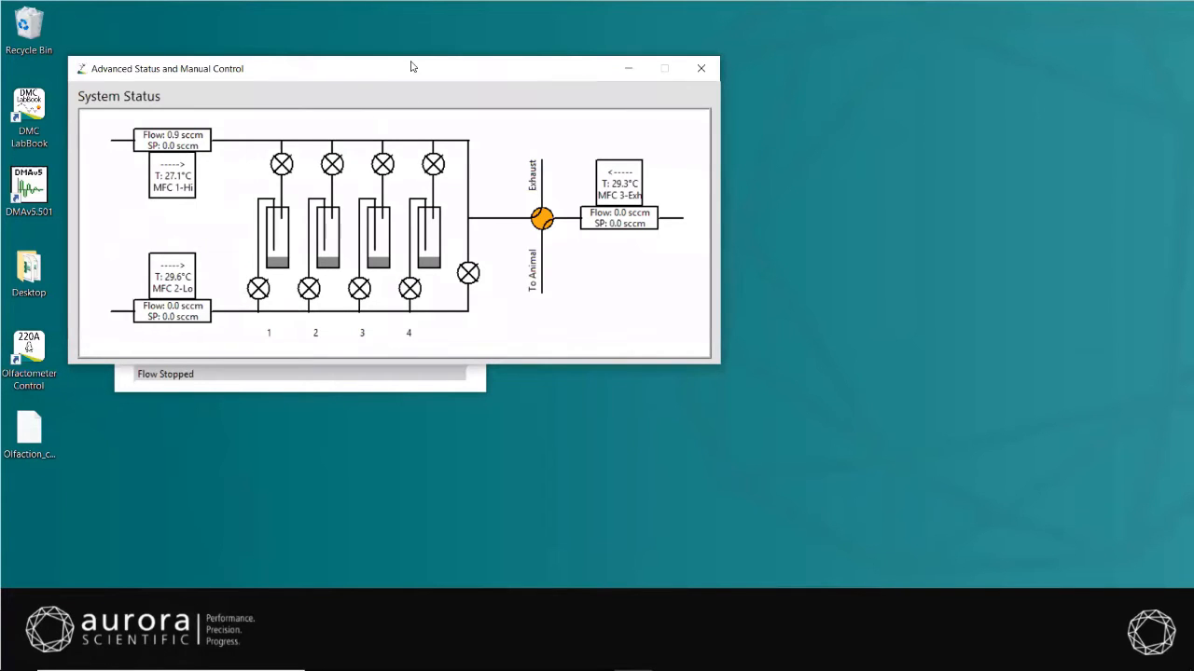
{"action": "left_click_drag", "start_coordinate": [410, 66], "coordinate": [849, 132]}
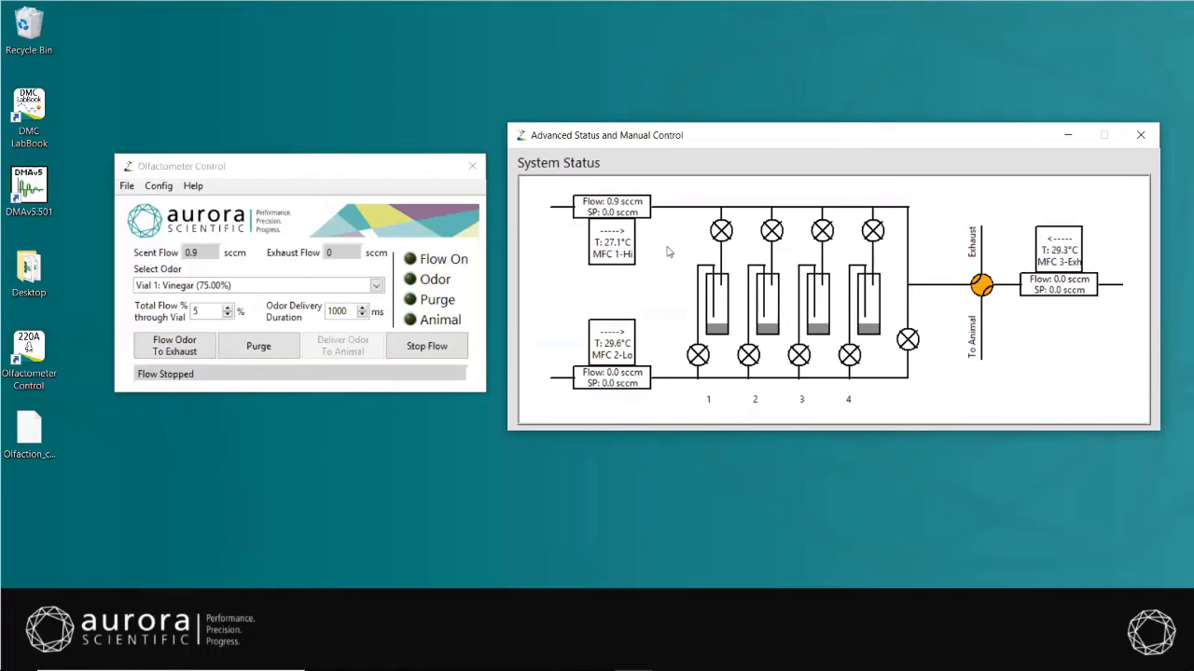
{"action": "left_click", "coordinate": [615, 260]}
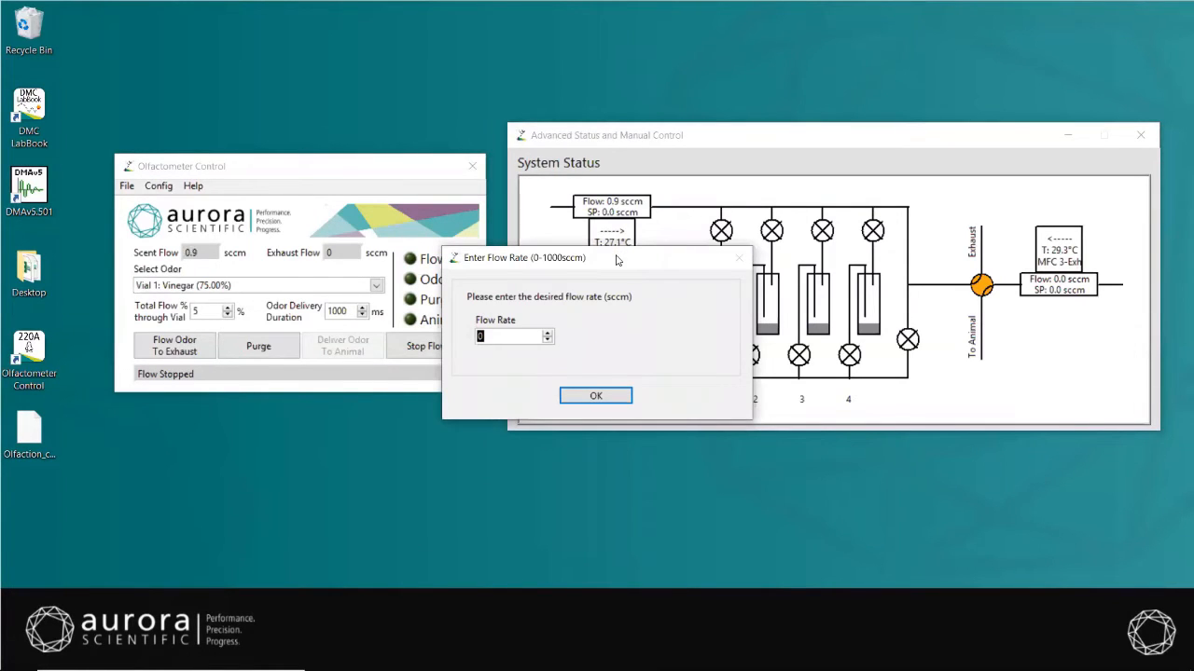
{"action": "type", "text": "900"}
{"action": "left_click", "coordinate": [595, 396]}
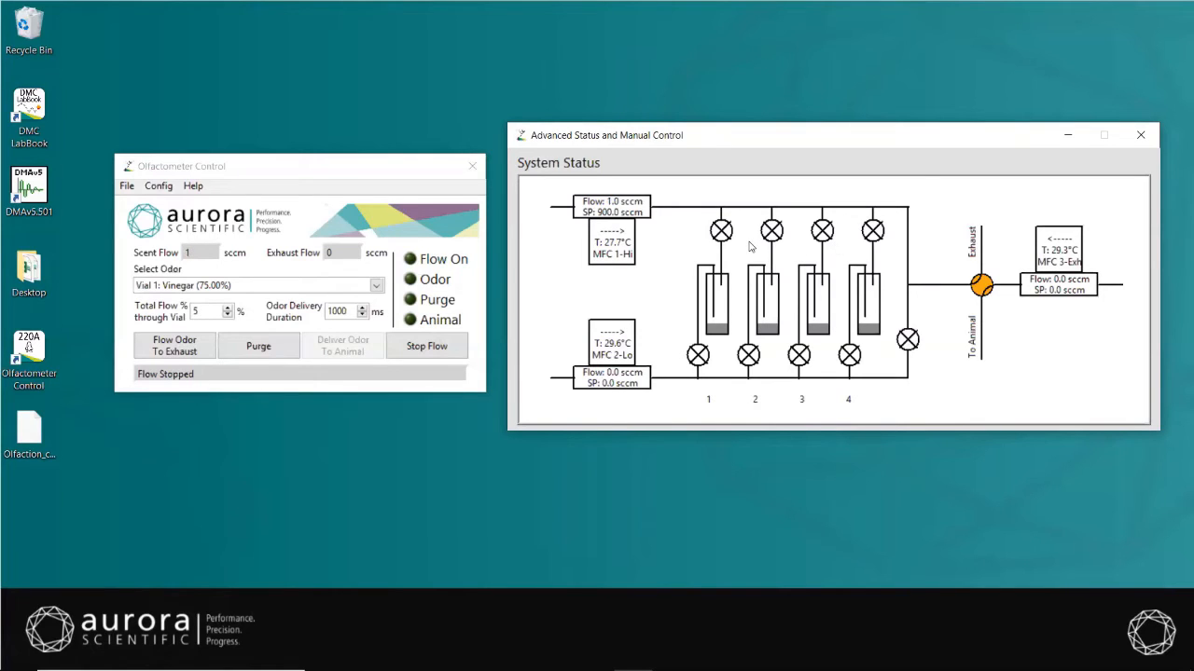
Open and close the vial 1 valves twice in the system status diagram
{"action": "left_click", "coordinate": [711, 298]}
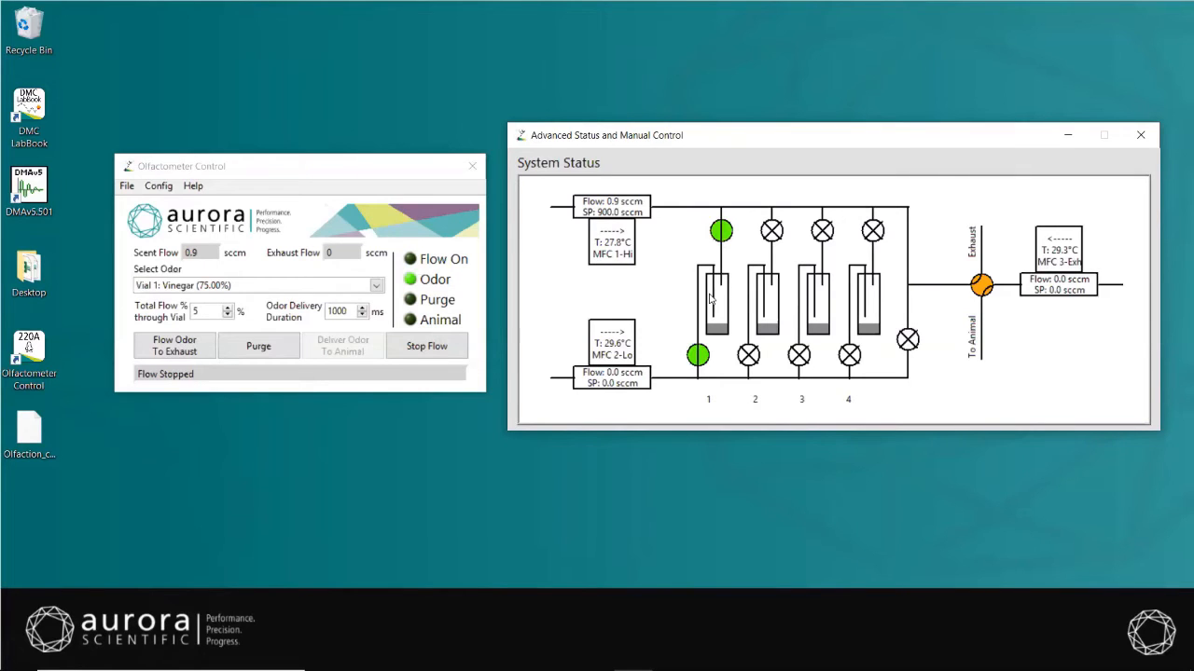
{"action": "left_click", "coordinate": [710, 299]}
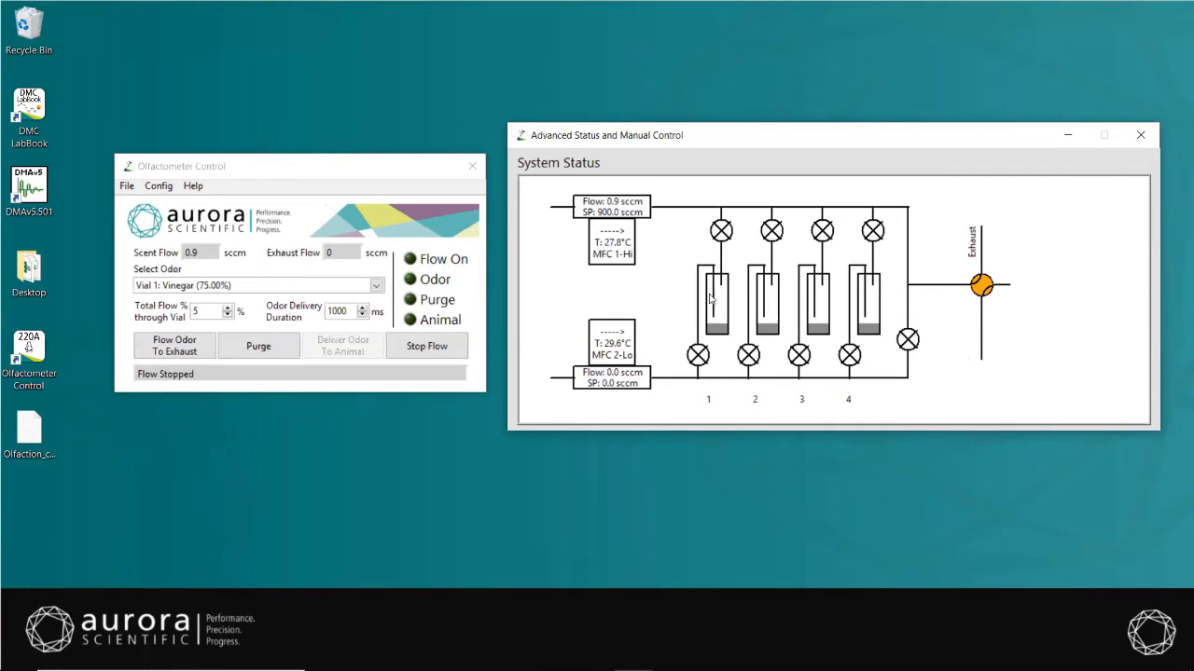
{"action": "left_click", "coordinate": [710, 298]}
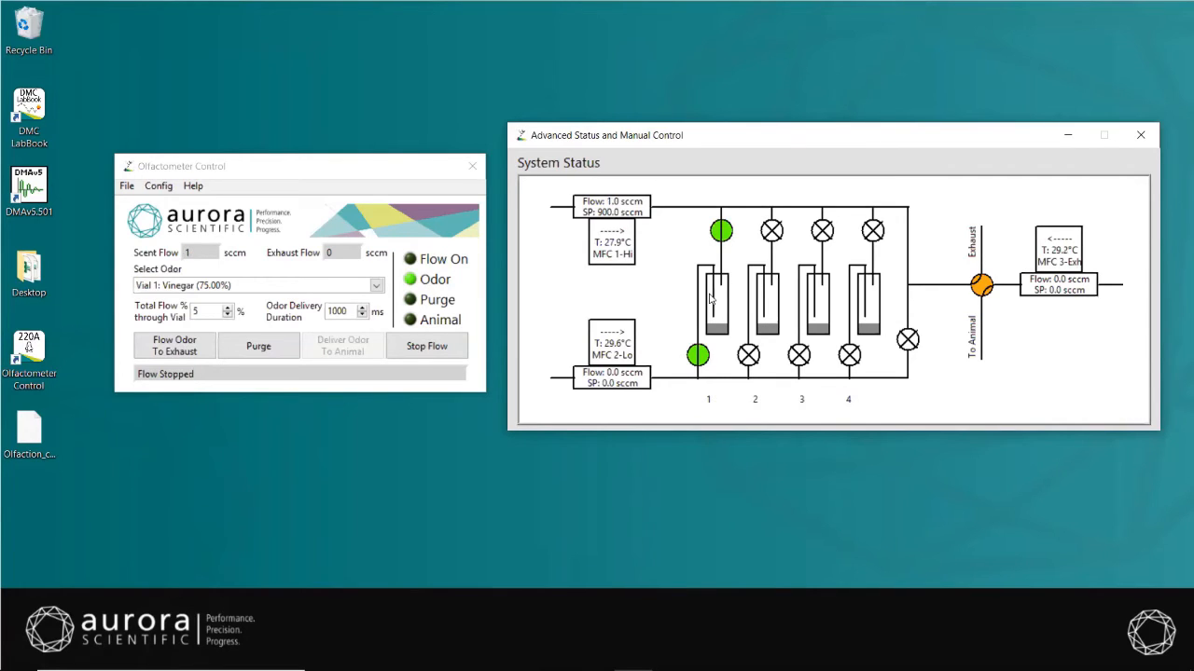
{"action": "left_click", "coordinate": [710, 298]}
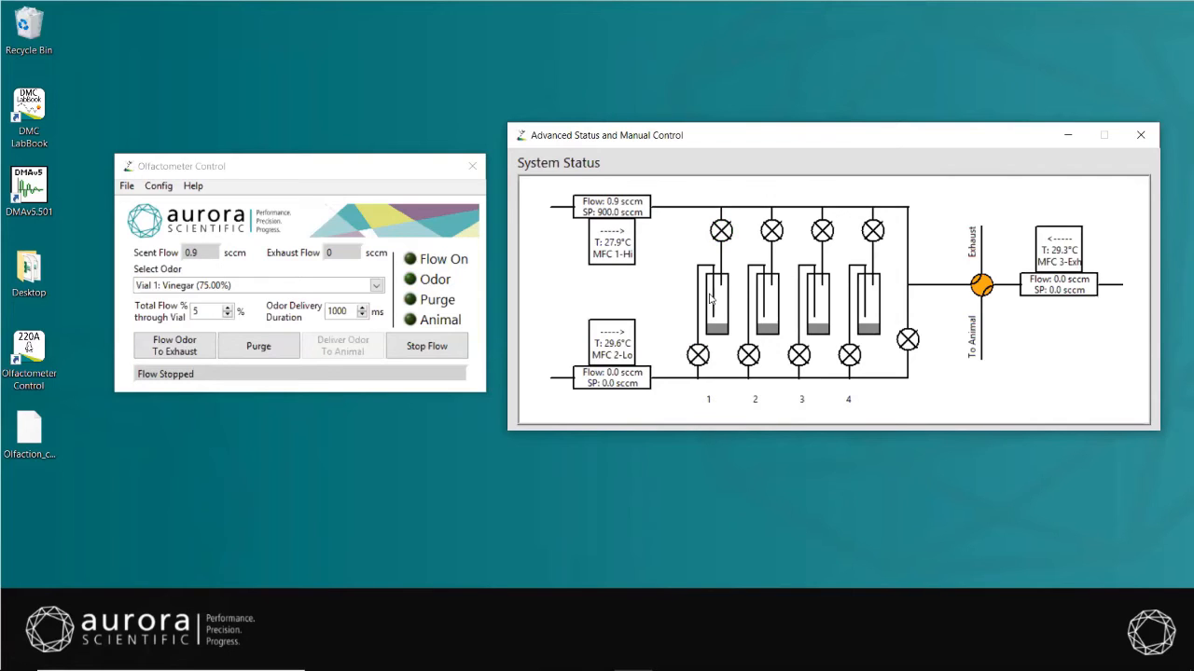
Toggle the final valve between exhaust and animal, returning it to its original position
{"action": "left_click", "coordinate": [982, 286]}
{"action": "left_click", "coordinate": [981, 287]}
{"action": "left_click", "coordinate": [982, 286]}
{"action": "left_click", "coordinate": [982, 286]}
Open the Sequencer and set up a vial 1 challenge with a 30 s delay and a 50 ms odor delivery duration
{"action": "left_click", "coordinate": [157, 189]}
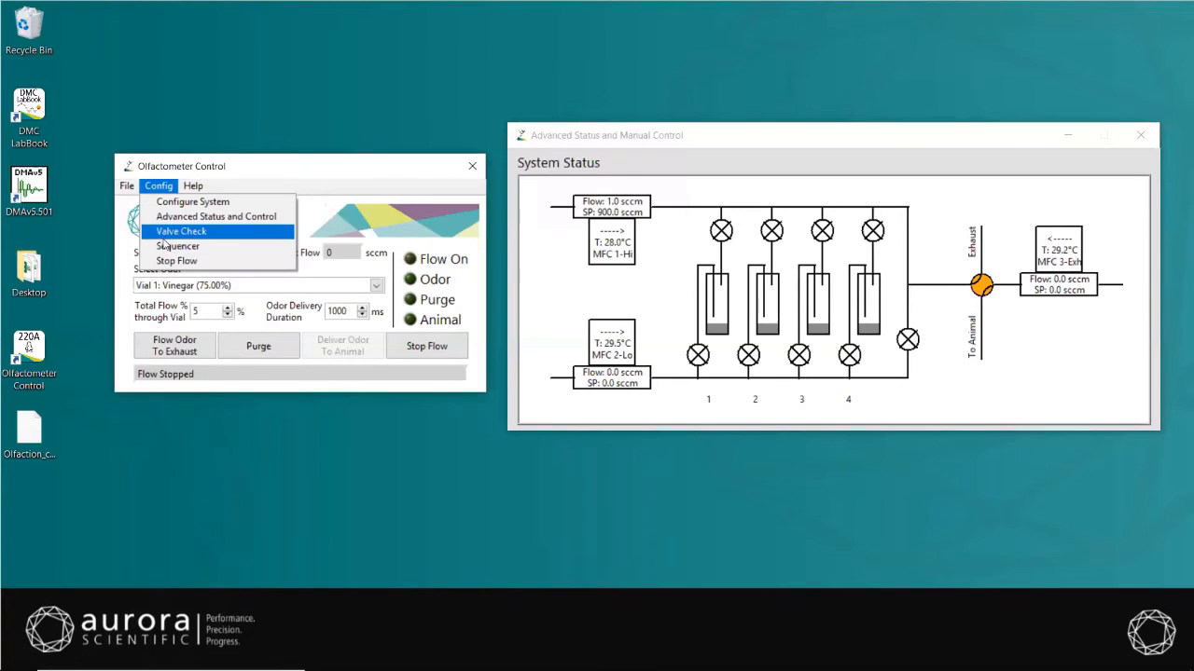
{"action": "left_click", "coordinate": [167, 247]}
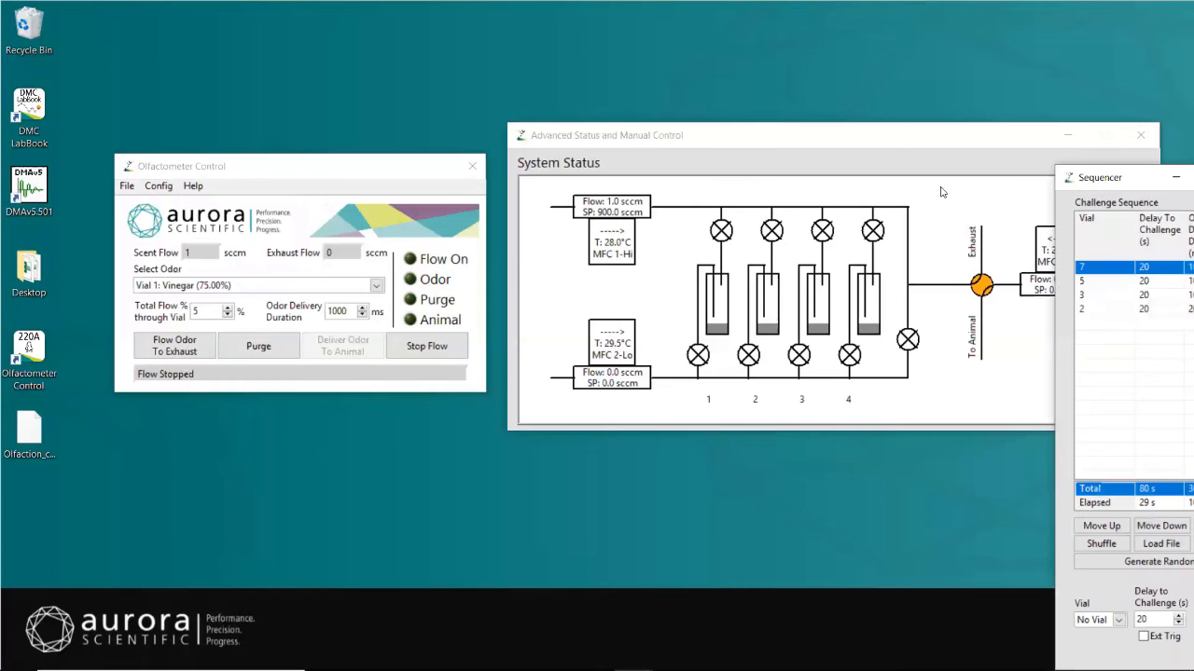
{"action": "left_click_drag", "start_coordinate": [1088, 177], "coordinate": [647, 45]}
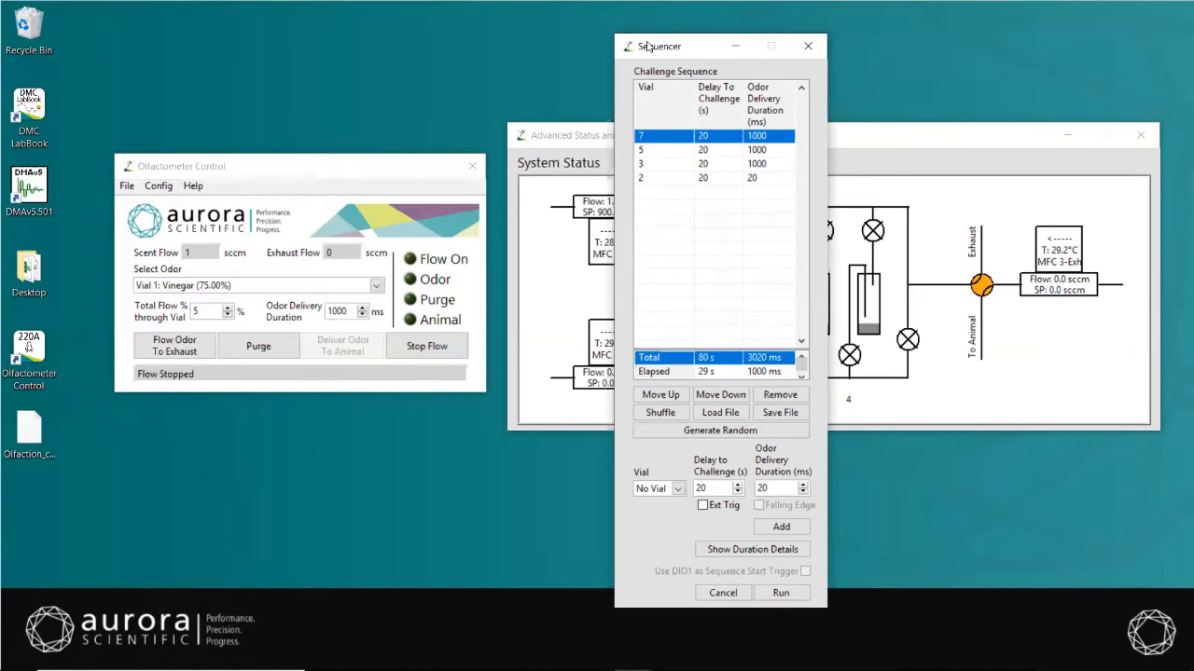
{"action": "left_click", "coordinate": [650, 491]}
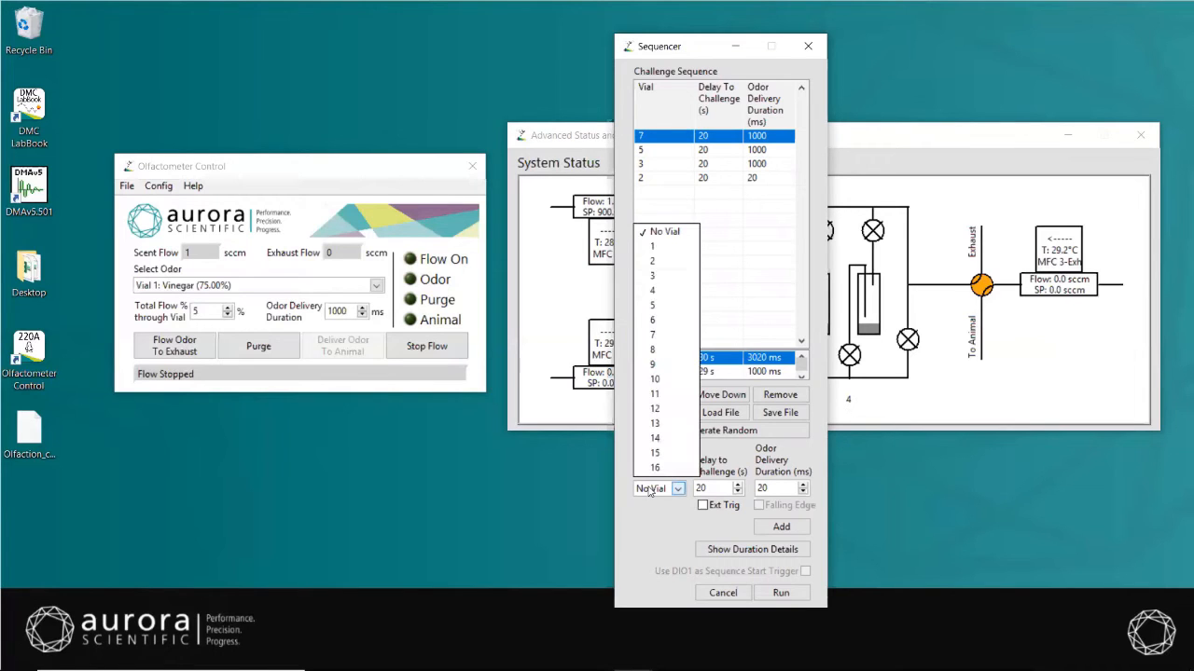
{"action": "left_click", "coordinate": [672, 252]}
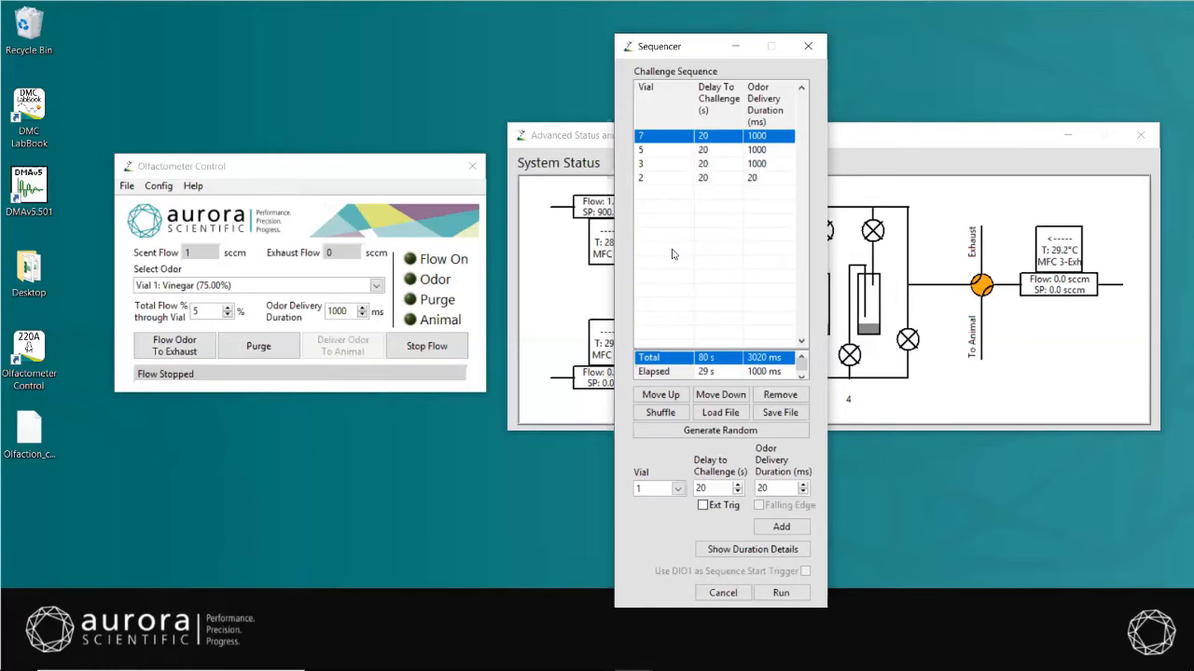
{"action": "left_click_drag", "start_coordinate": [711, 490], "coordinate": [695, 488]}
{"action": "type", "text": "30"}
{"action": "left_click", "coordinate": [763, 488]}
{"action": "left_click_drag", "start_coordinate": [766, 489], "coordinate": [746, 490]}
{"action": "type", "text": "50"}
Add two vial 1 challenges that use the external trigger and falling edge, and remove the vial 7 challenge
{"action": "left_click", "coordinate": [704, 506]}
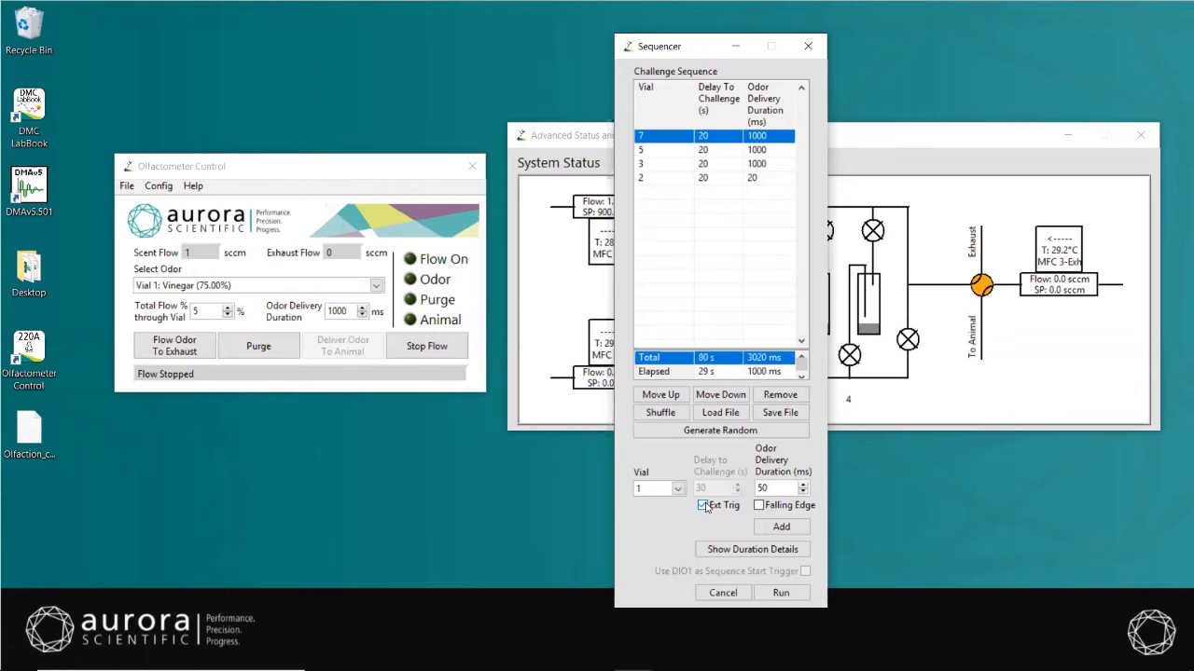
{"action": "left_click", "coordinate": [759, 505]}
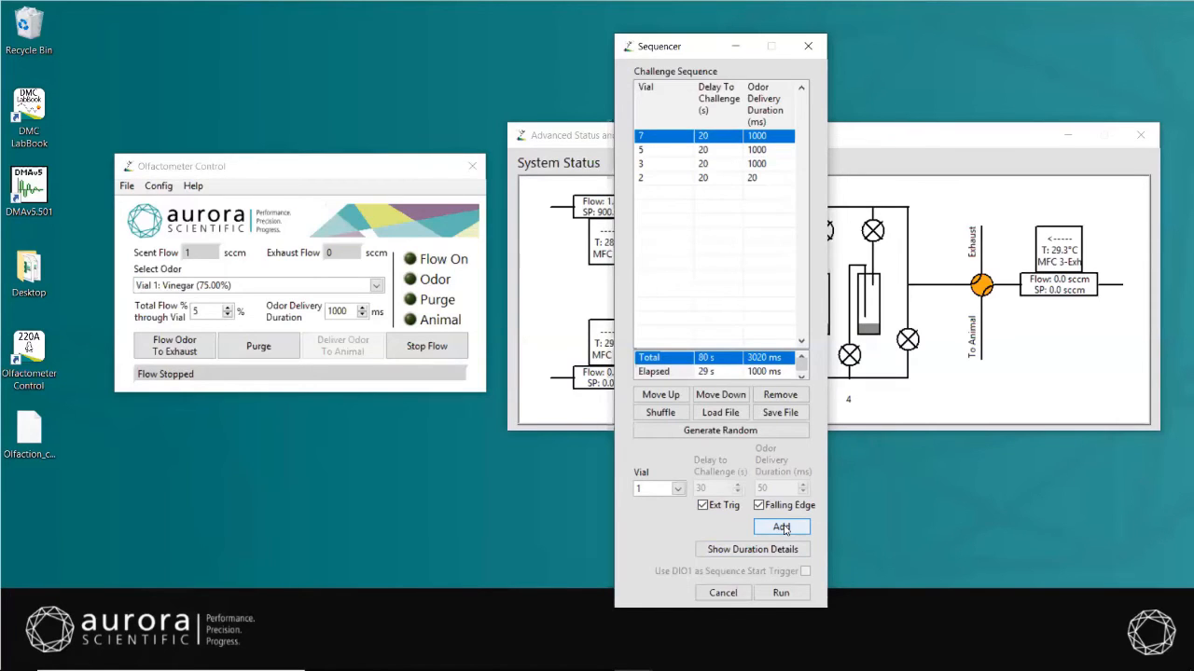
{"action": "left_click", "coordinate": [781, 528]}
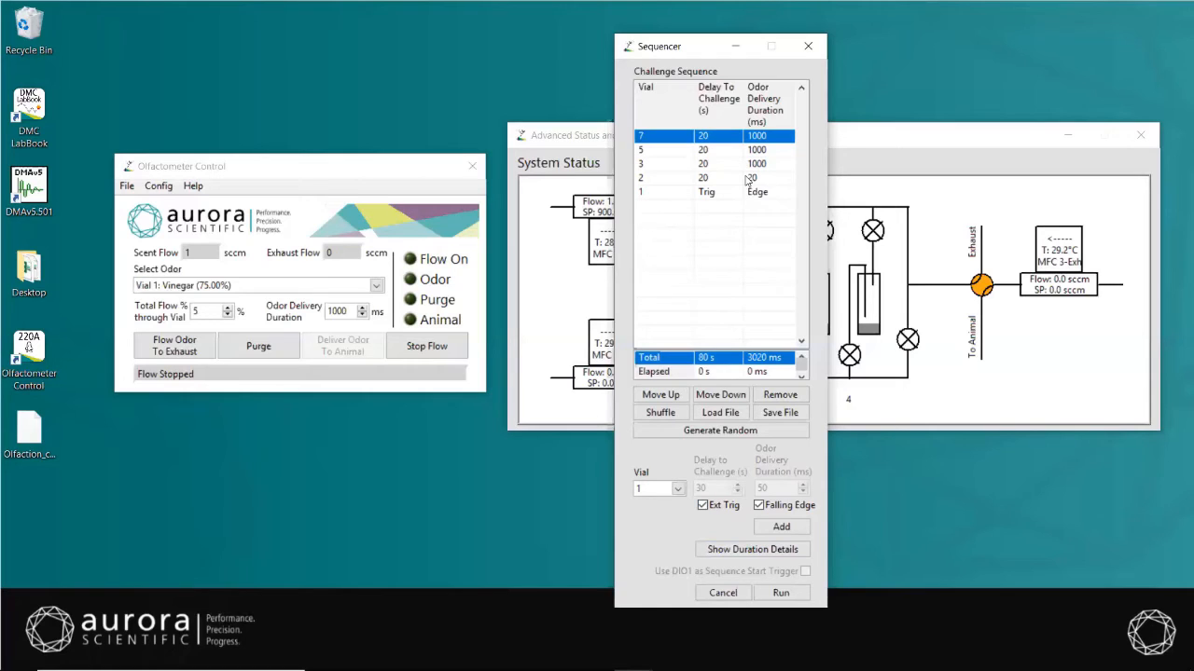
{"action": "left_click", "coordinate": [771, 396]}
{"action": "left_click", "coordinate": [773, 528]}
Reorder the challenge sequence by moving the selected challenge and shuffling the list several times
{"action": "left_click", "coordinate": [664, 397]}
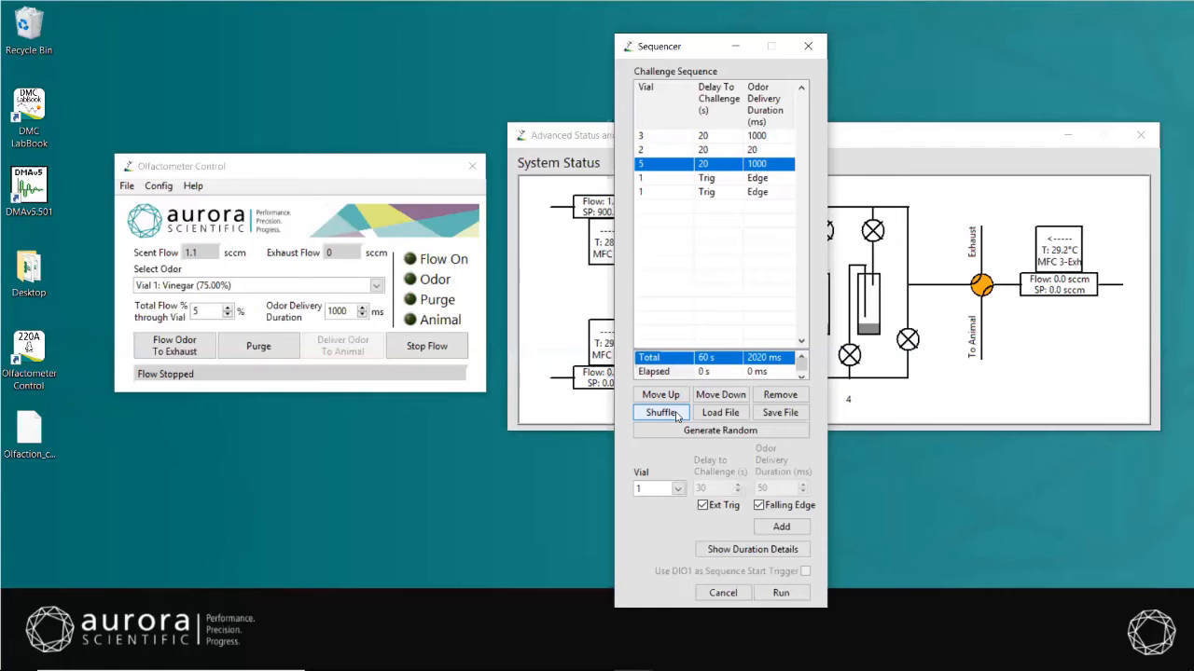
{"action": "left_click", "coordinate": [661, 412]}
{"action": "left_click", "coordinate": [661, 413]}
{"action": "left_click", "coordinate": [661, 412]}
{"action": "left_click", "coordinate": [661, 412]}
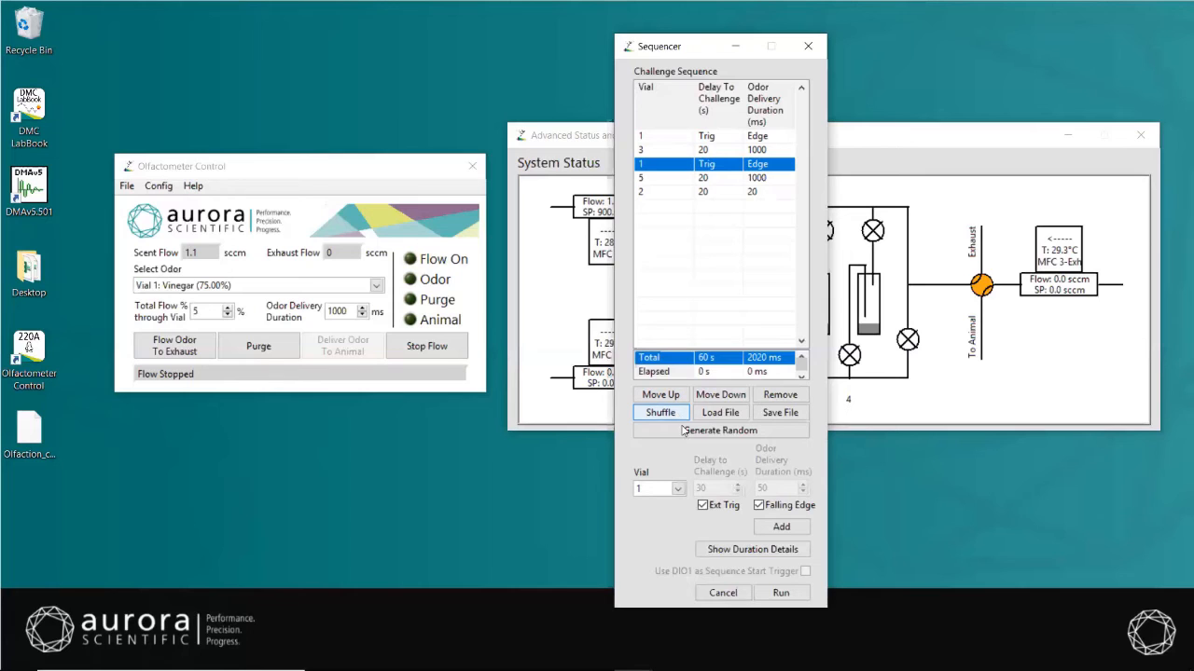
Generate a random sequence of 5 challenges with the other default settings, and close the Sequencer
{"action": "left_click", "coordinate": [683, 431]}
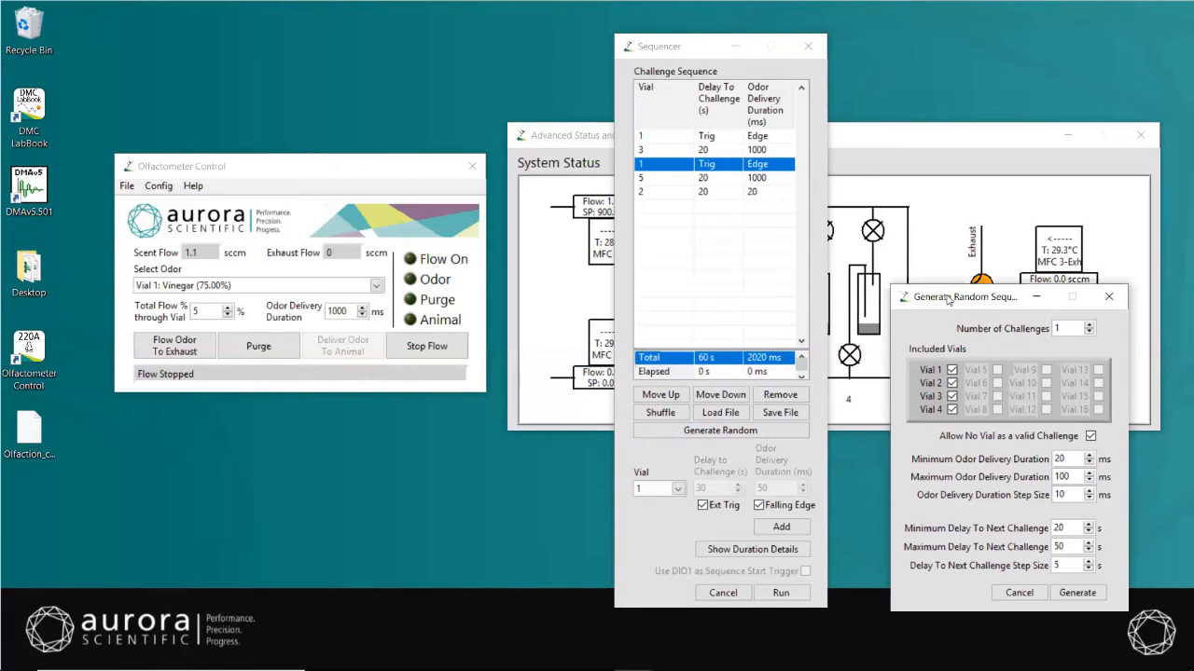
{"action": "double_click", "coordinate": [1055, 329]}
{"action": "type", "text": "5"}
{"action": "left_click", "coordinate": [1075, 594]}
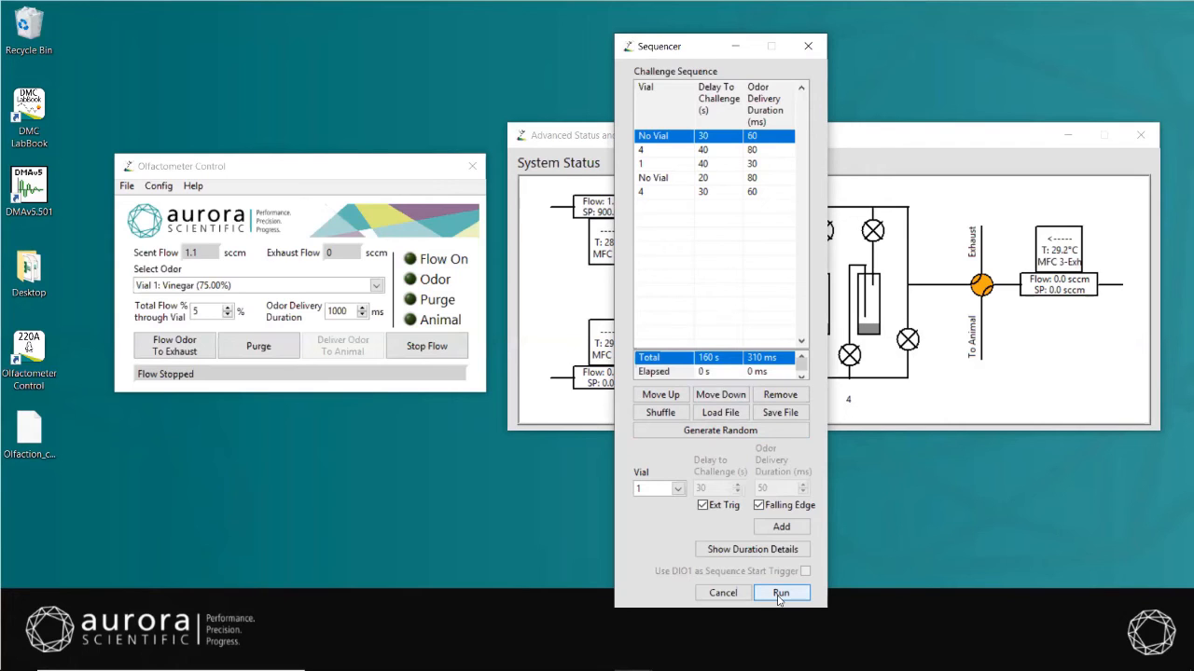
{"action": "left_click", "coordinate": [808, 46]}
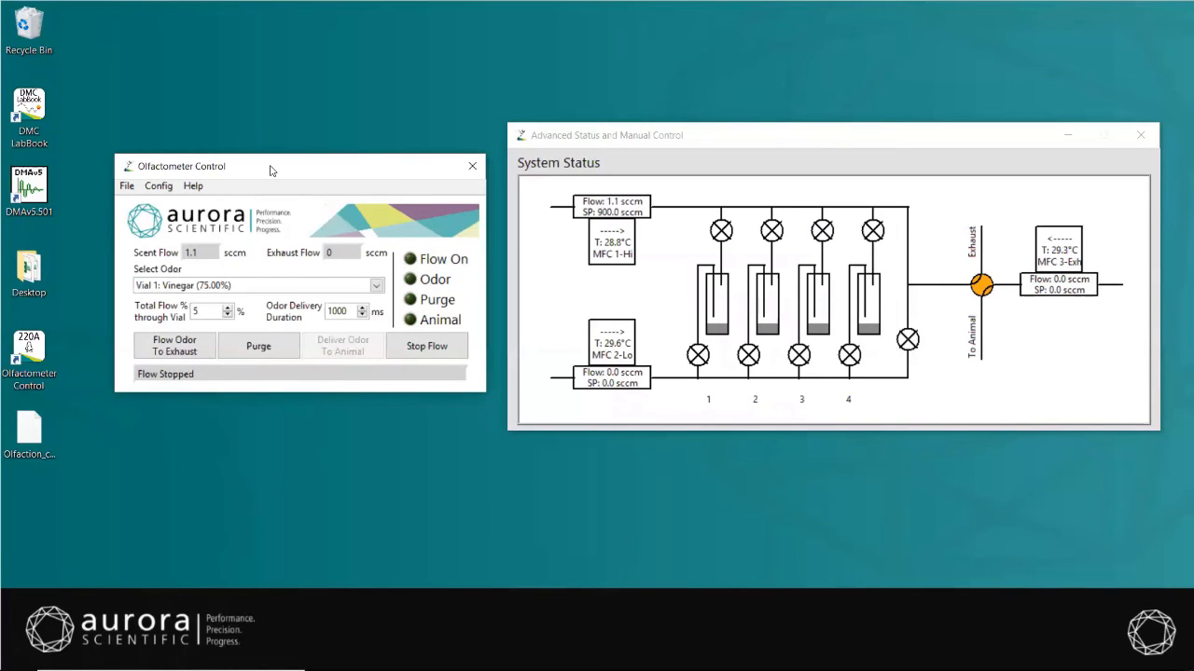
Set the total flow through the vial to 10% and the odor delivery duration to 5000 ms
{"action": "left_click", "coordinate": [235, 289]}
{"action": "left_click", "coordinate": [226, 303]}
{"action": "left_click_drag", "start_coordinate": [201, 306], "coordinate": [184, 301]}
{"action": "type", "text": "10"}
{"action": "left_click_drag", "start_coordinate": [348, 311], "coordinate": [322, 315]}
{"action": "type", "text": "5000"}
Deliver the vial 1 odor to the animal after flowing it to exhaust, and purge the system
{"action": "left_click", "coordinate": [200, 345]}
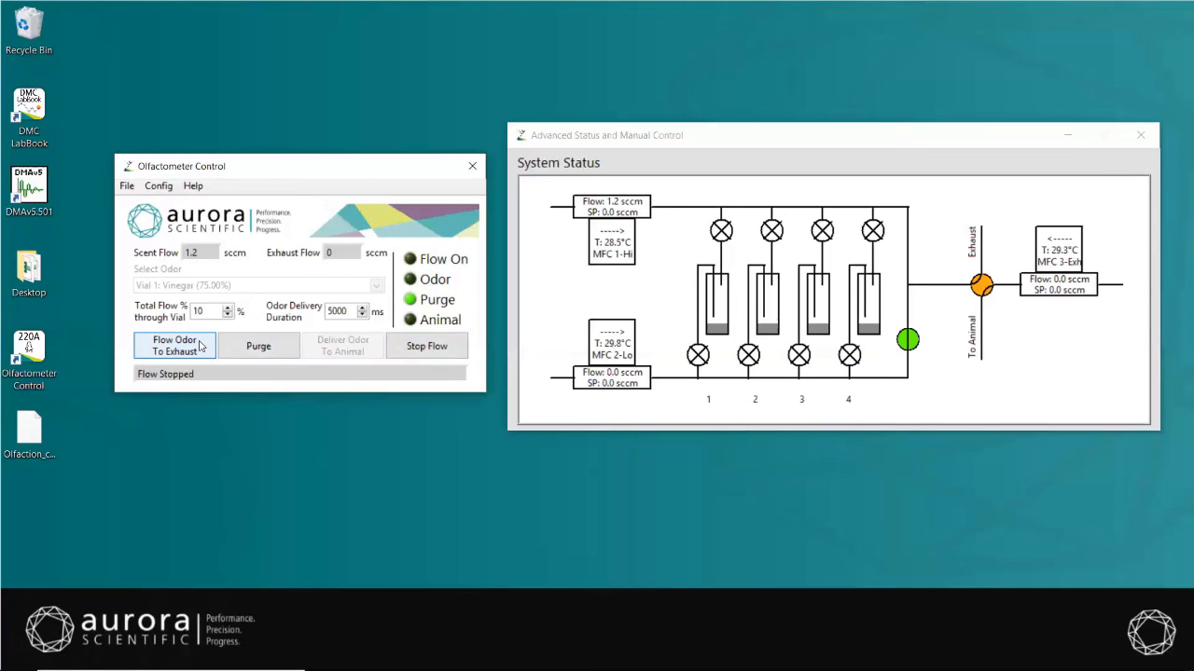
{"action": "left_click", "coordinate": [200, 345]}
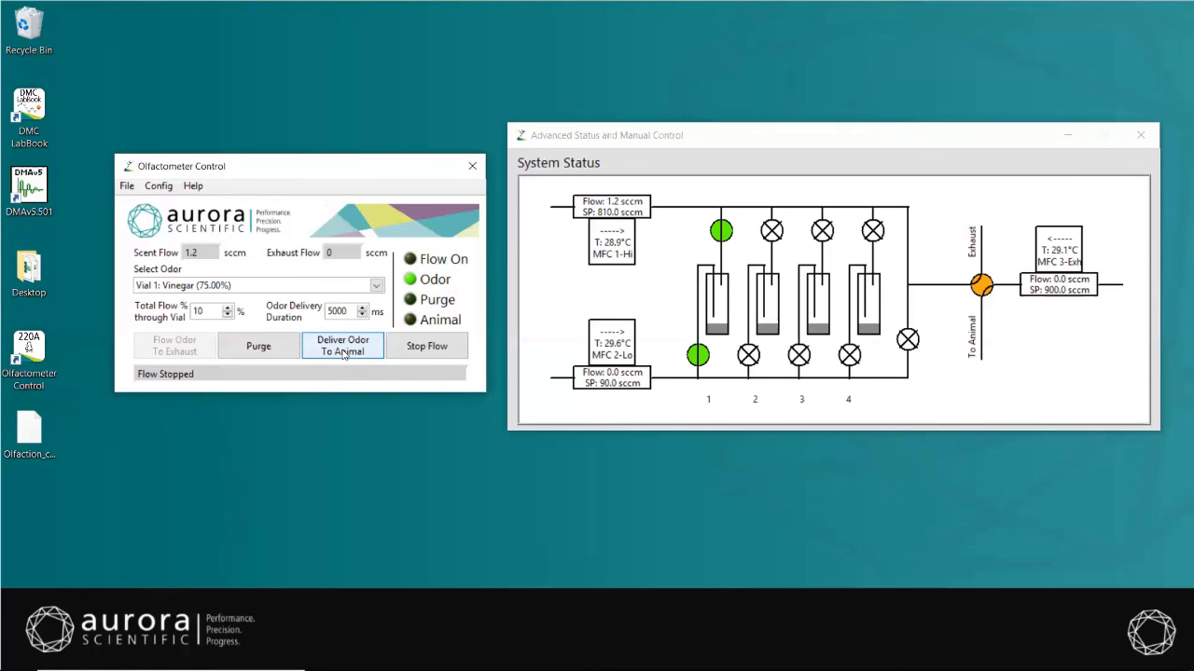
{"action": "left_click", "coordinate": [343, 346]}
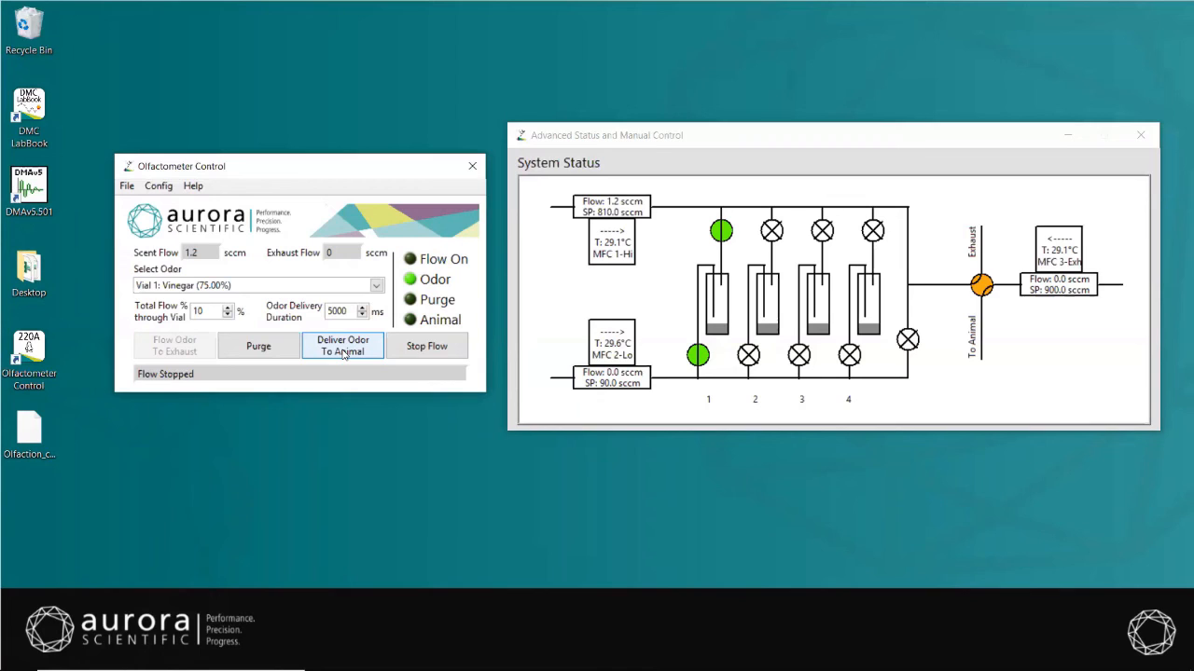
{"action": "left_click", "coordinate": [280, 350]}
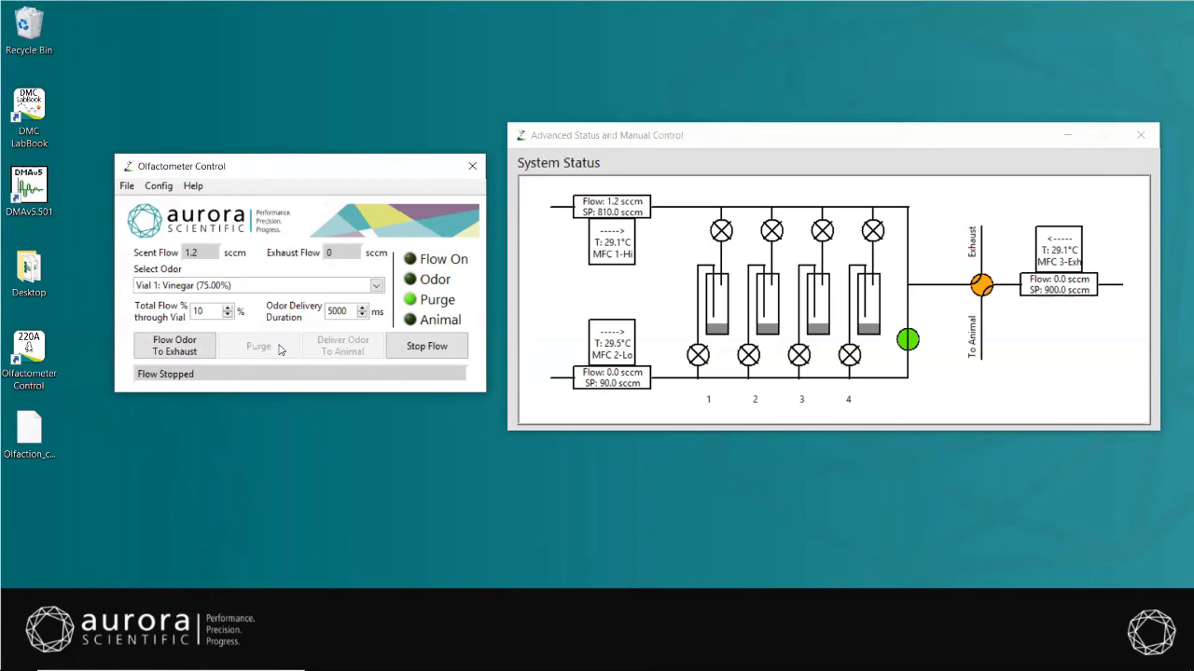